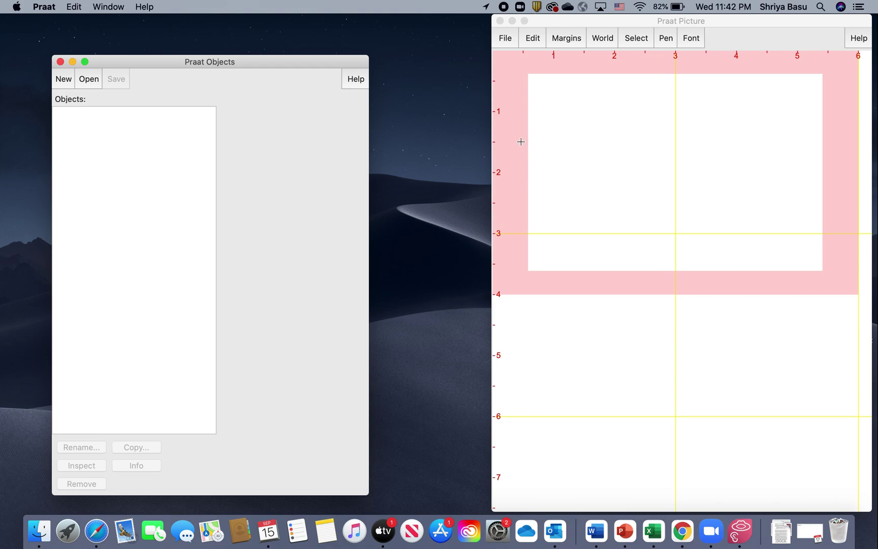
- Close the empty Praat Picture window, shift Praat Objects slightly, and open the New menu
{"action": "left_click", "coordinate": [500, 21]}
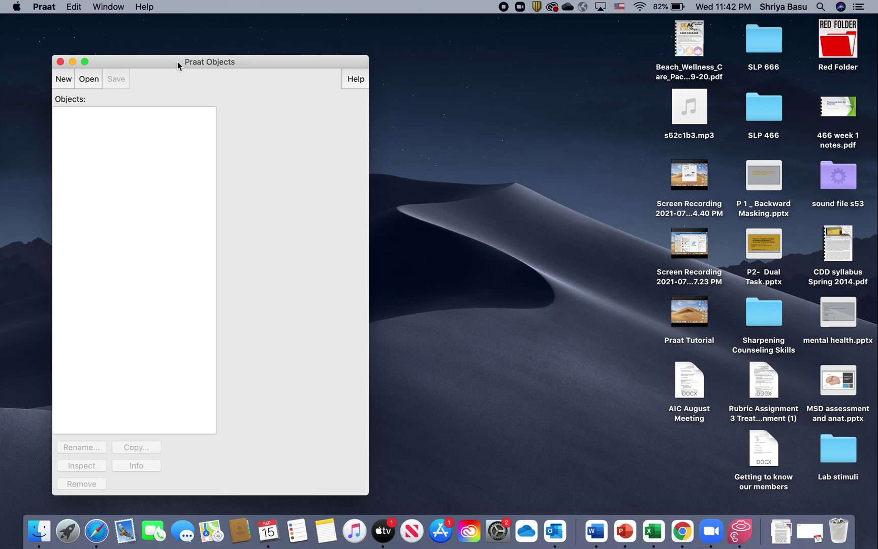
{"action": "left_click_drag", "start_coordinate": [178, 62], "coordinate": [194, 57]}
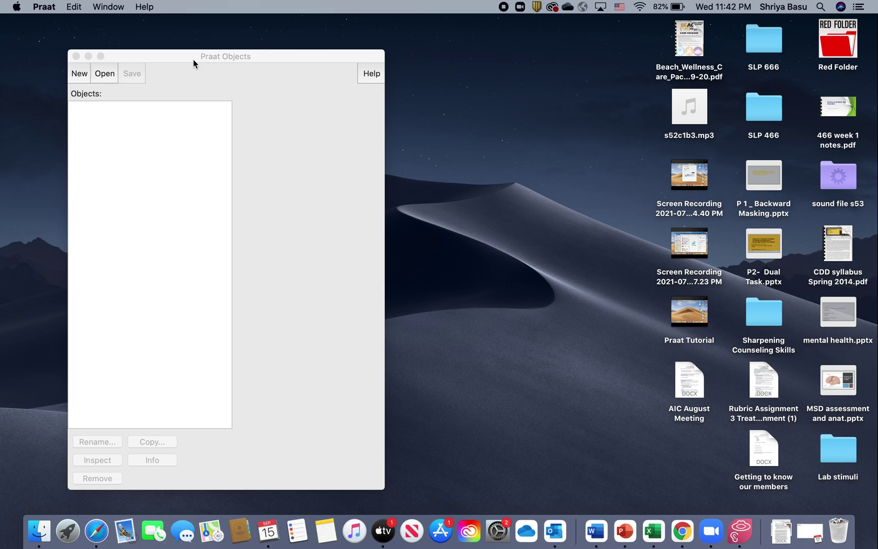
{"action": "left_click", "coordinate": [83, 74]}
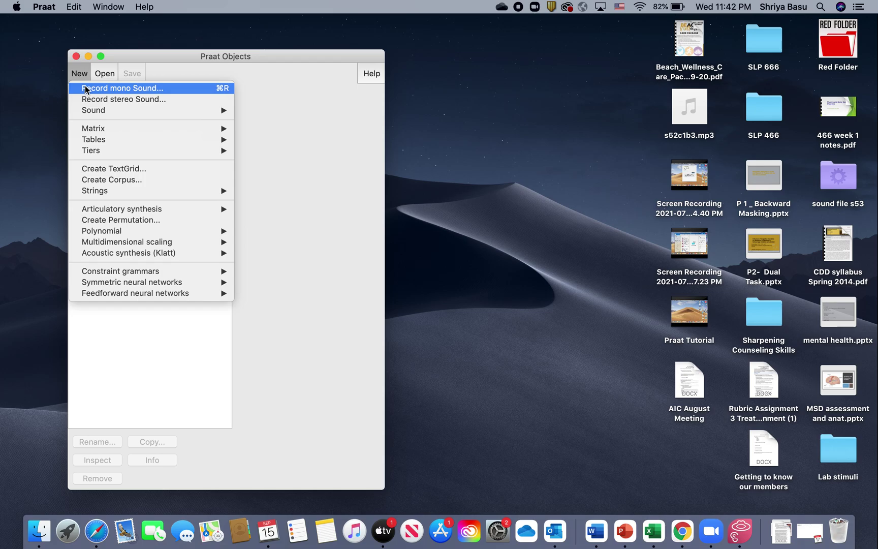
{"action": "left_click", "coordinate": [86, 89]}
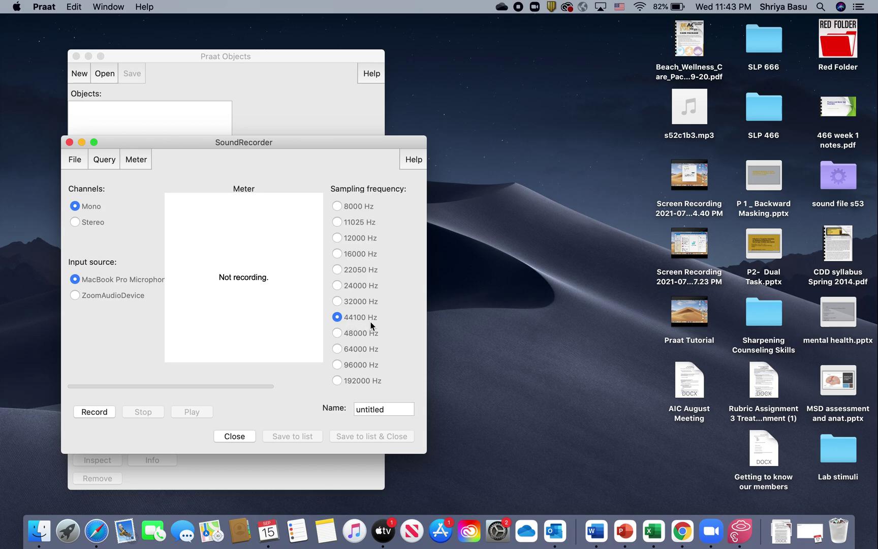
- Rename the pending recording from 'untitled' to 'Sound A' and press Record
{"action": "left_click", "coordinate": [388, 408]}
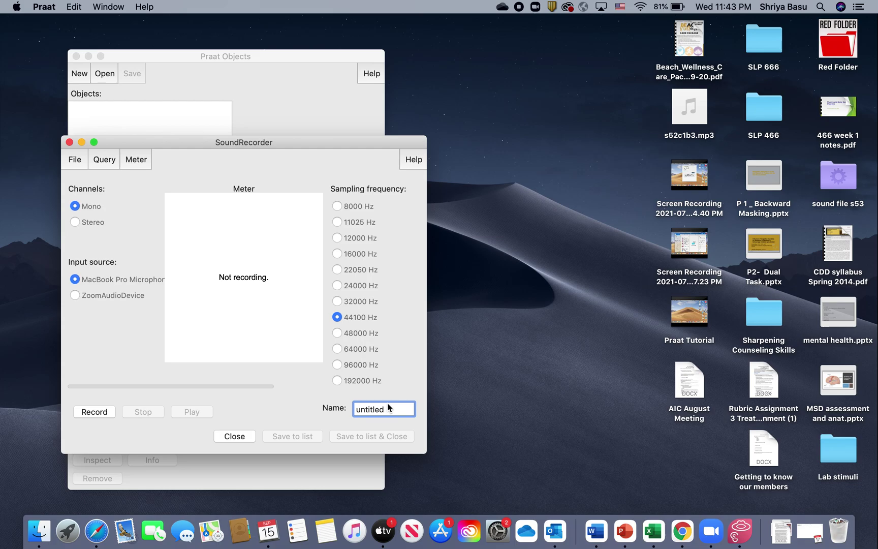
{"action": "key", "text": "BackSpace"}
{"action": "key", "text": "BackSpace"}
{"action": "key", "text": "BackSpace"}
{"action": "key", "text": "BackSpace"}
{"action": "key", "text": "BackSpace"}
{"action": "key", "text": "BackSpace"}
{"action": "key", "text": "BackSpace"}
{"action": "key", "text": "BackSpace"}
{"action": "type", "text": "Sound A"}
{"action": "left_click", "coordinate": [106, 415]}
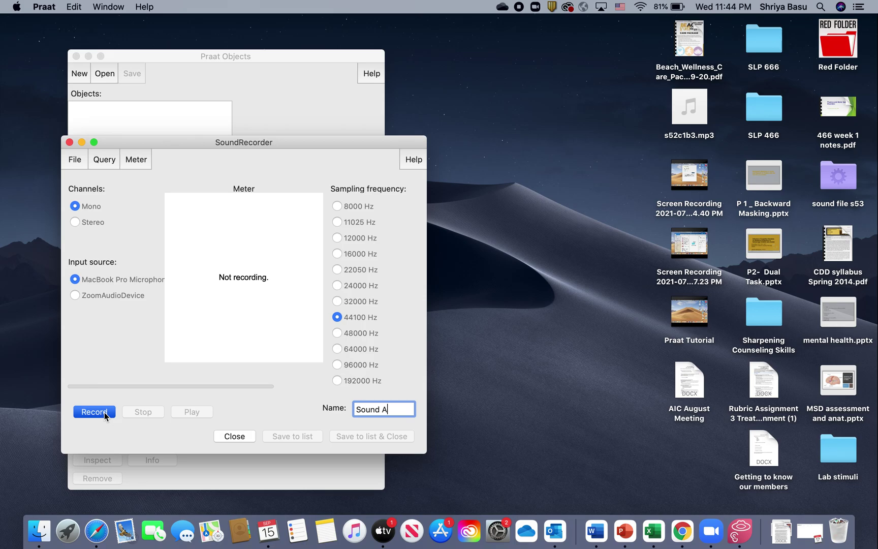
- Record speech from the microphone into Sound A, then stop recording
{"action": "left_click", "coordinate": [104, 413]}
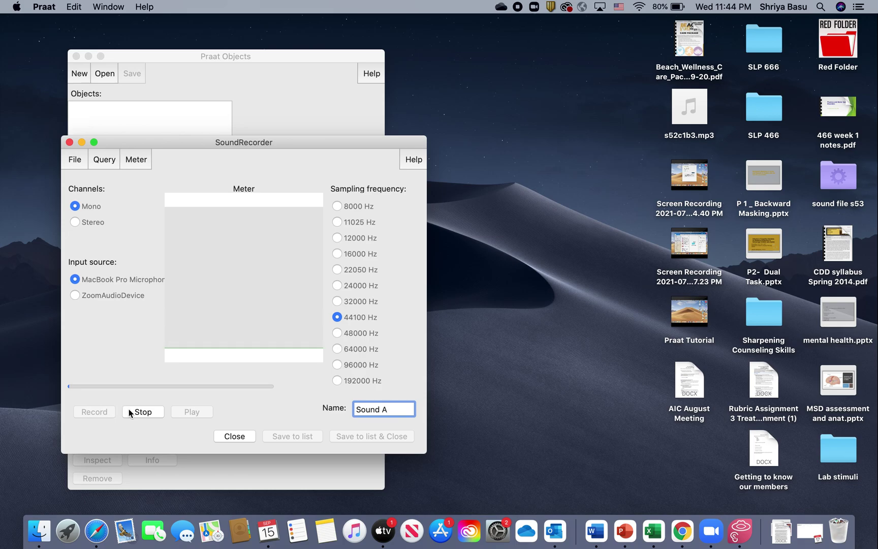
{"action": "left_click", "coordinate": [129, 411]}
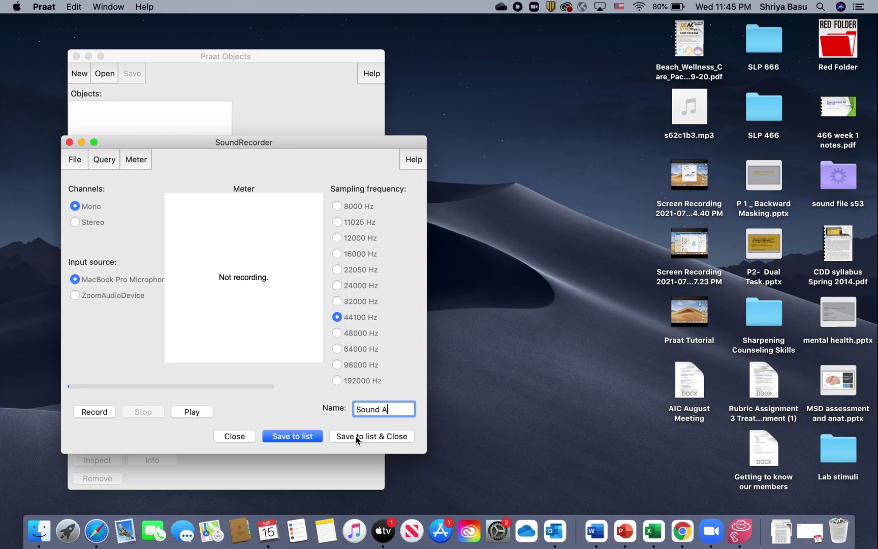
- Save the recording to the Objects list, close the recorder, and select Sound_A
{"action": "left_click", "coordinate": [357, 437]}
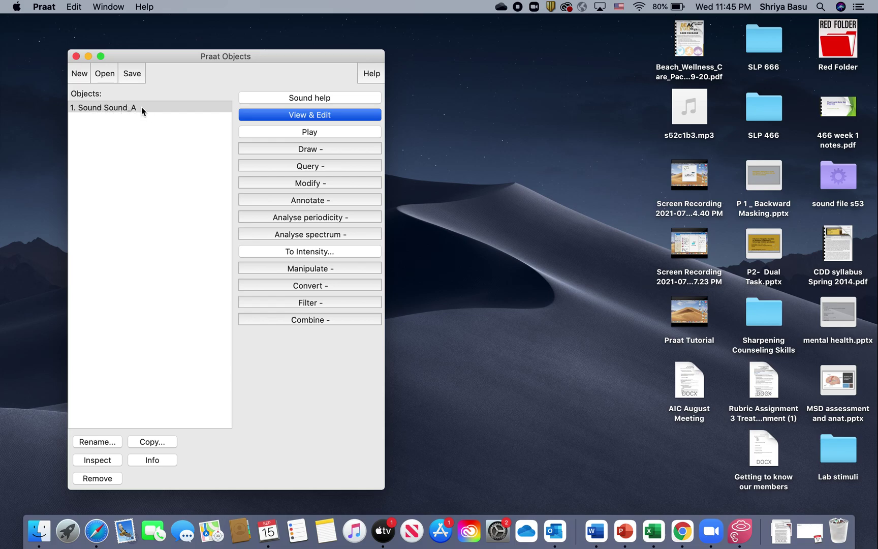
{"action": "left_click", "coordinate": [107, 107]}
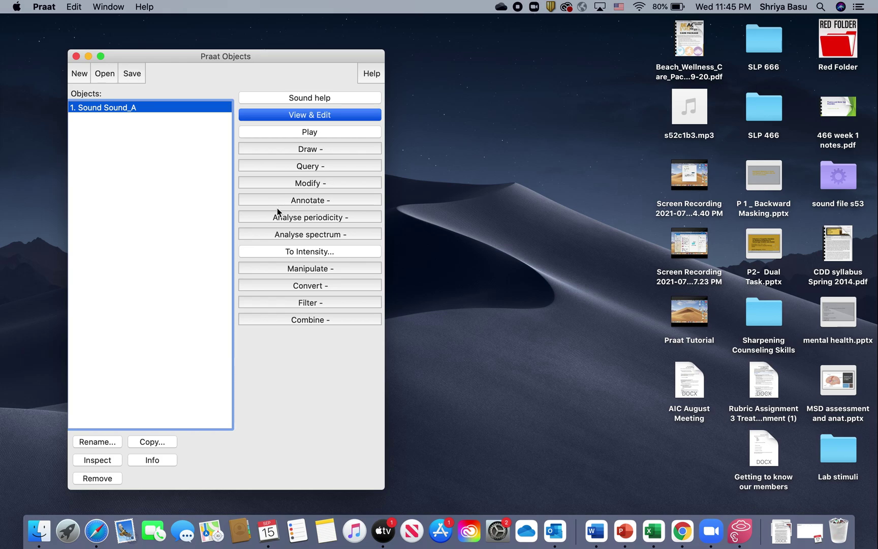
- Open Sound_A with View & Edit to show its 11.47-second waveform
{"action": "left_click", "coordinate": [282, 117]}
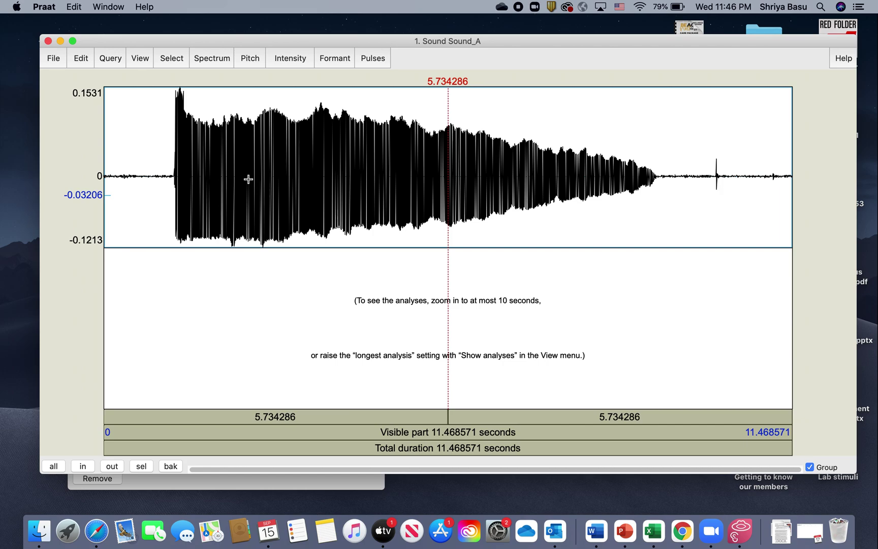
- Select Sound_A's waveform from 2.408 s to 4.521 s
{"action": "left_click_drag", "start_coordinate": [248, 179], "coordinate": [375, 195]}
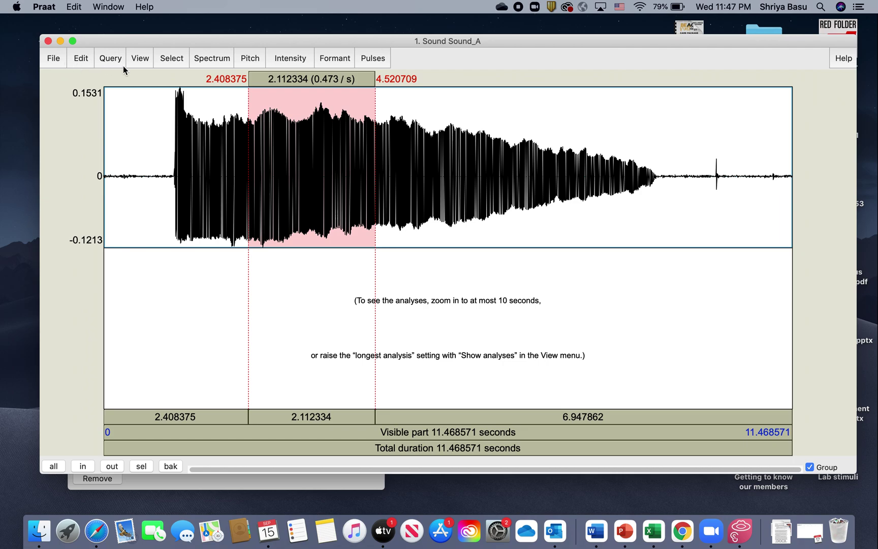
- Request the selection's mean pitch with Get pitch, which fails because the window is too long
{"action": "left_click", "coordinate": [245, 57]}
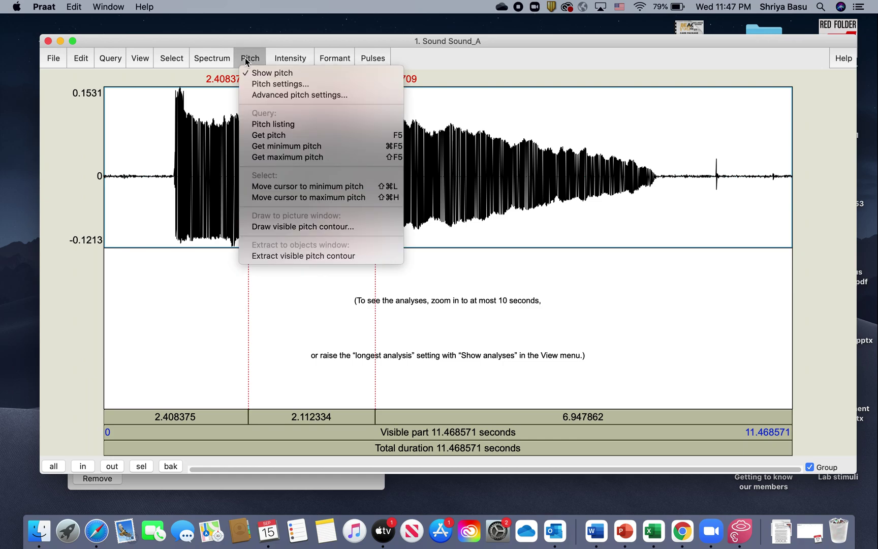
{"action": "left_click", "coordinate": [245, 58]}
{"action": "left_click", "coordinate": [245, 58]}
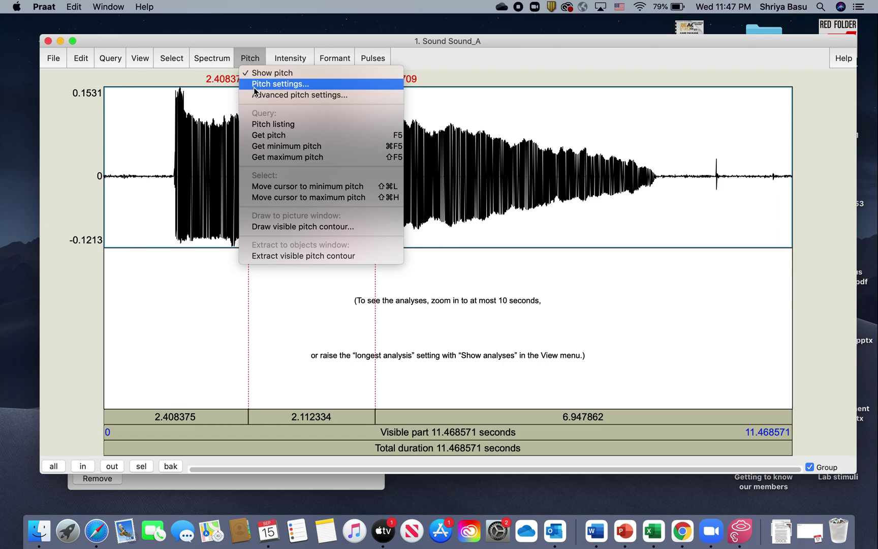
{"action": "left_click", "coordinate": [254, 135]}
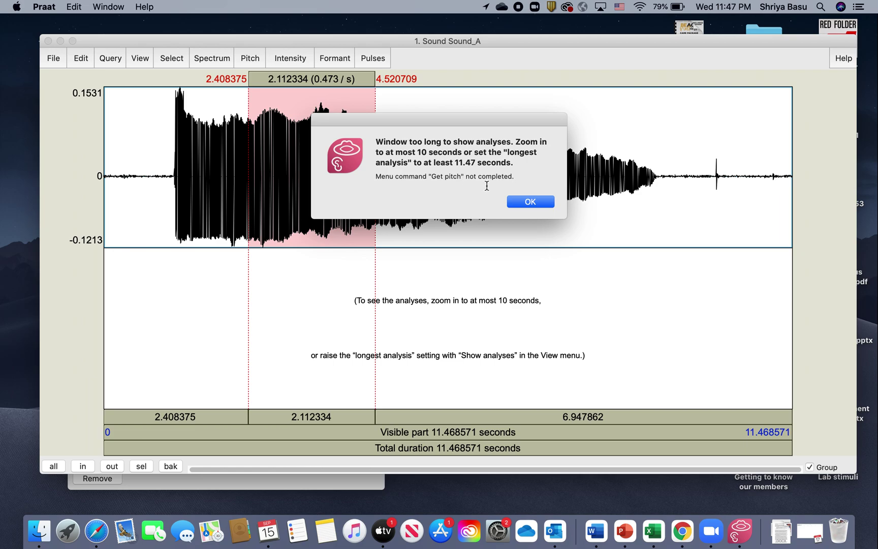
- Dismiss the warning and zoom into roughly 1.7–6 s so the spectrogram and pitch track appear
{"action": "left_click", "coordinate": [521, 204]}
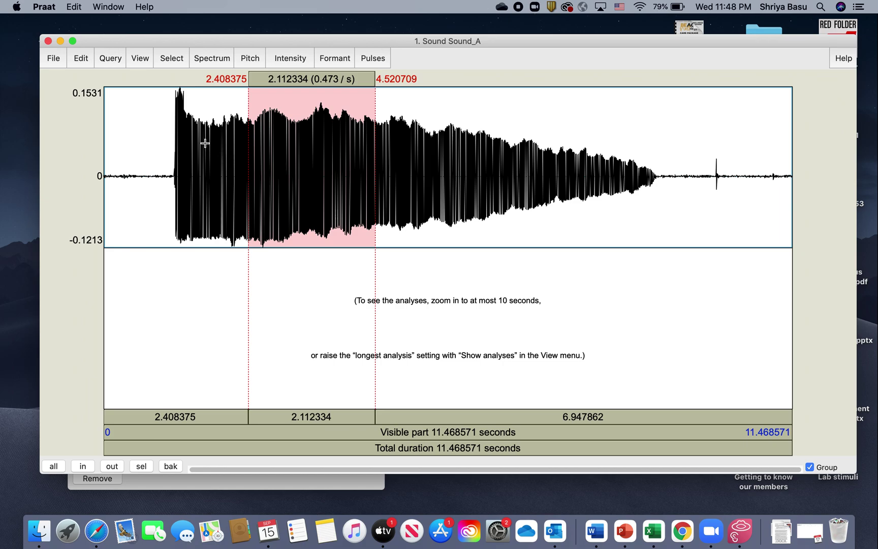
{"action": "left_click_drag", "start_coordinate": [206, 144], "coordinate": [462, 184]}
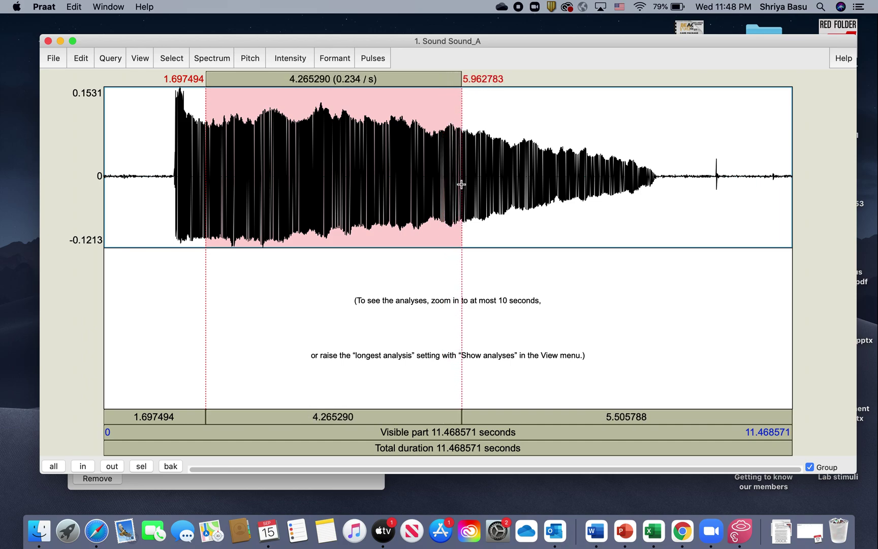
{"action": "left_click", "coordinate": [82, 466]}
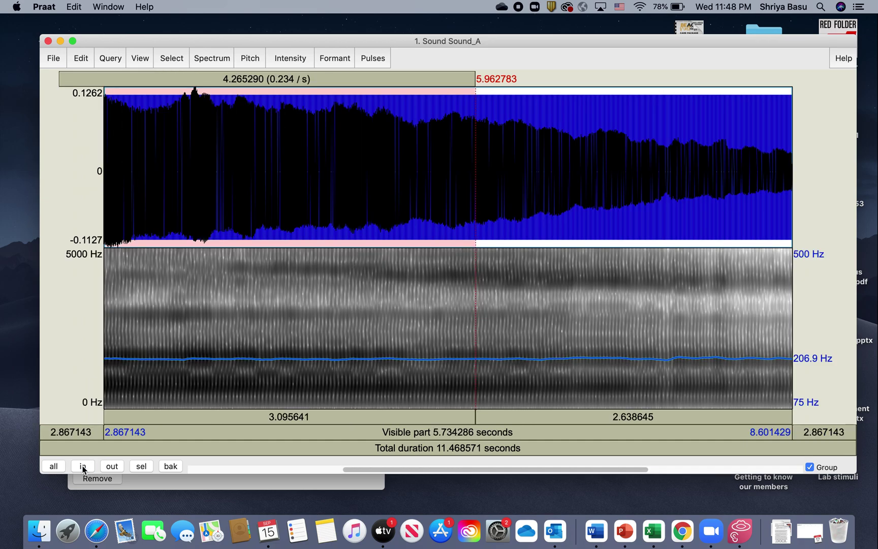
{"action": "left_click", "coordinate": [227, 394]}
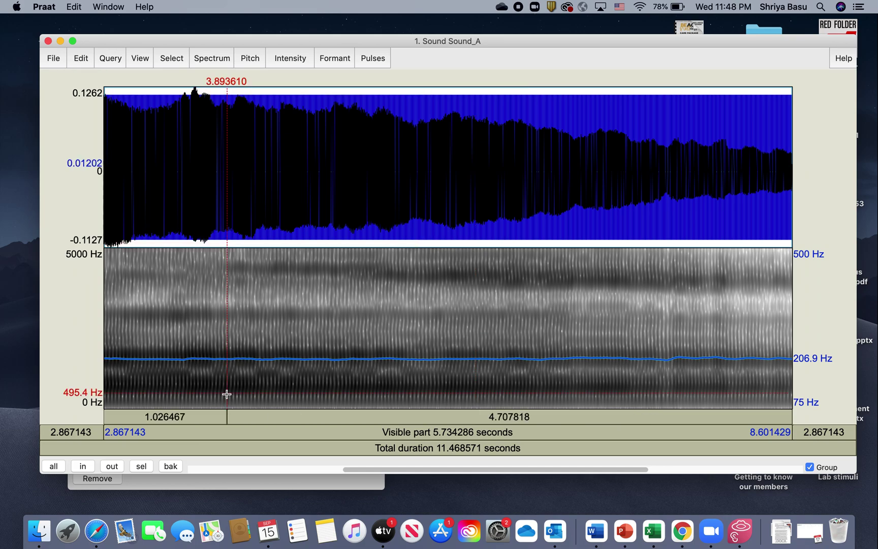
- Select the 3.665–4.615 s stretch of Sound_A's waveform
{"action": "left_click", "coordinate": [199, 209]}
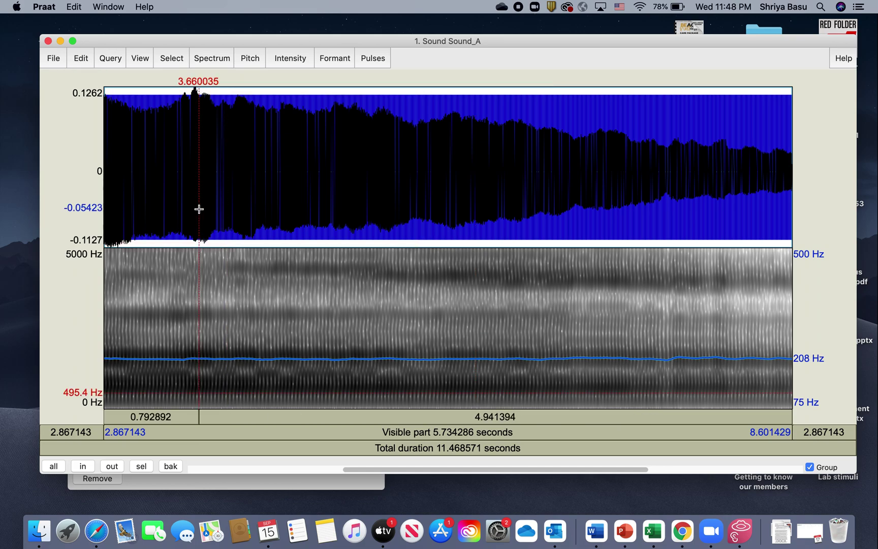
{"action": "left_click_drag", "start_coordinate": [198, 209], "coordinate": [341, 213]}
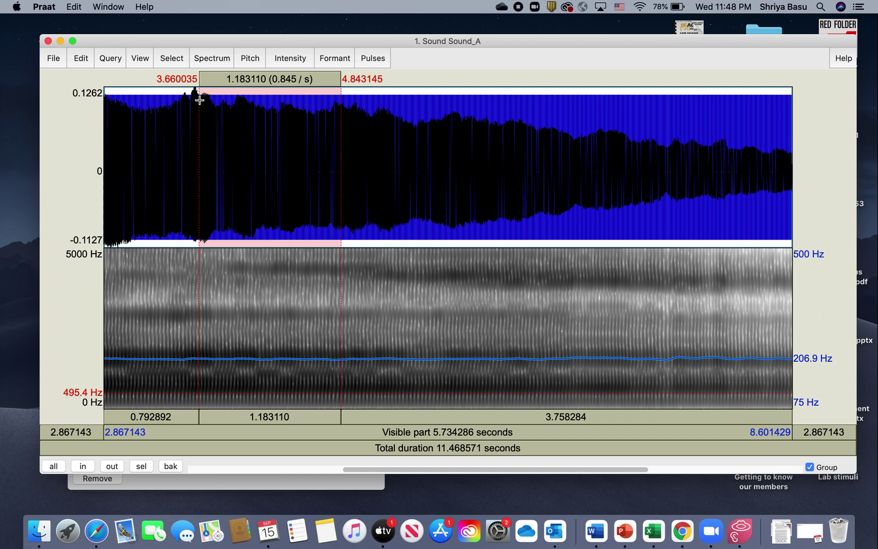
{"action": "left_click_drag", "start_coordinate": [200, 100], "coordinate": [314, 113]}
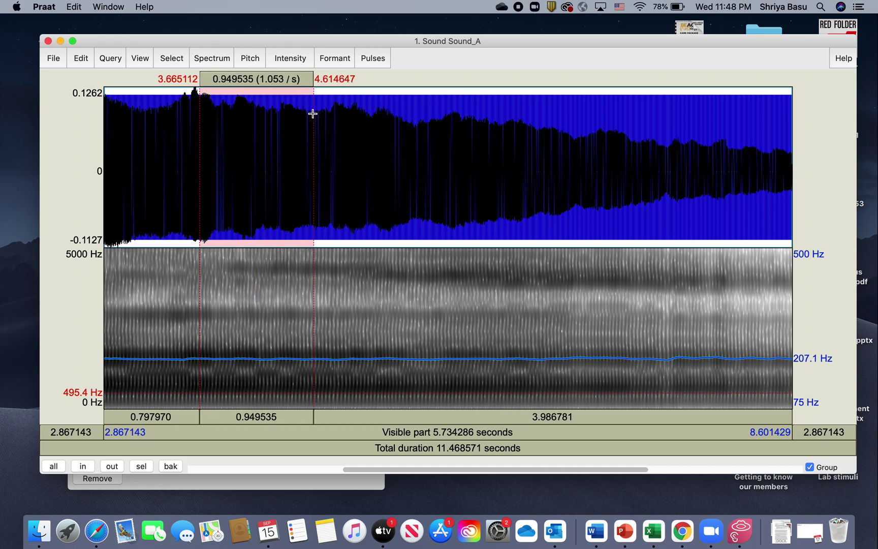
- Report the selection's mean pitch and highlight the 207.0593 Hz value in the Info window
{"action": "left_click", "coordinate": [254, 62]}
{"action": "left_click", "coordinate": [253, 62]}
{"action": "left_click", "coordinate": [252, 62]}
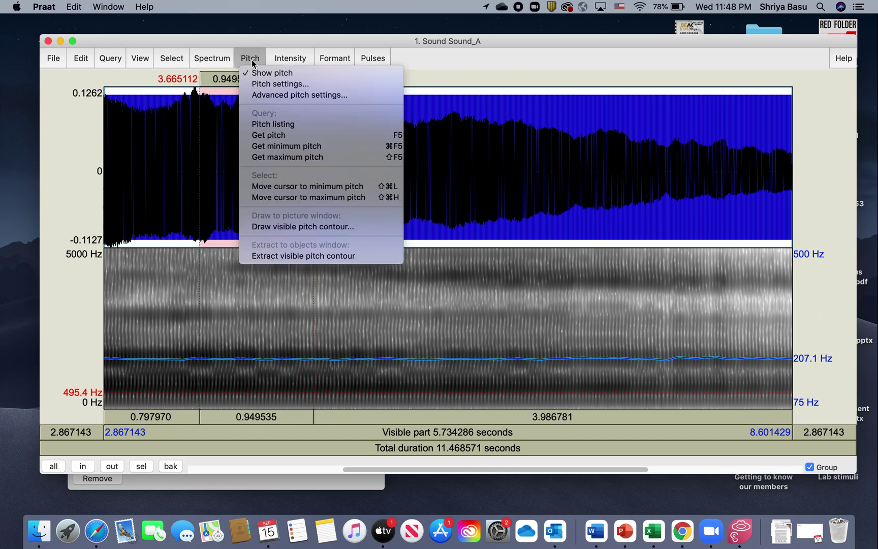
{"action": "left_click", "coordinate": [257, 134]}
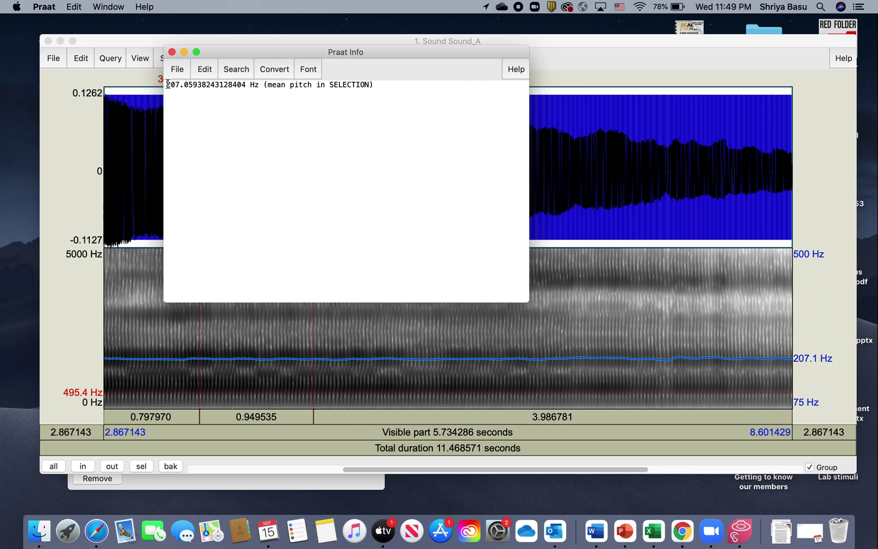
{"action": "left_click_drag", "start_coordinate": [168, 84], "coordinate": [209, 88]}
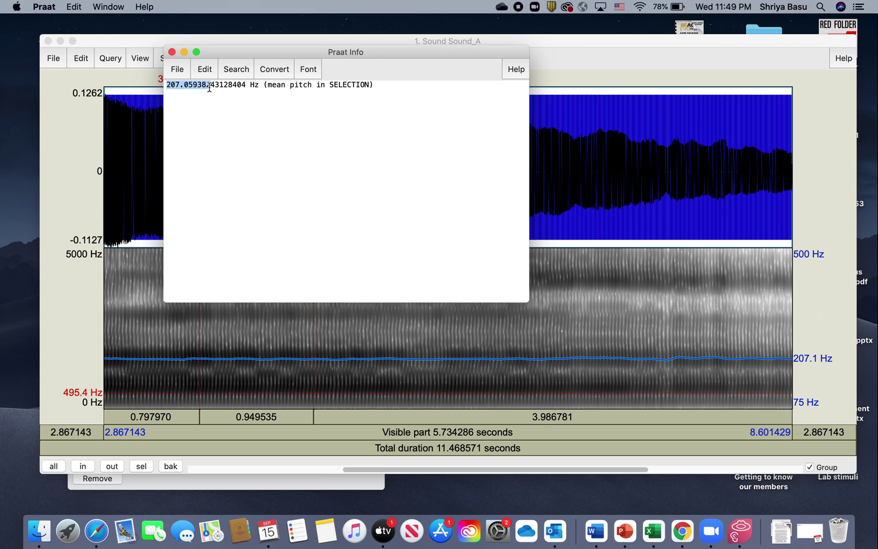
{"action": "left_click_drag", "start_coordinate": [209, 88], "coordinate": [199, 86]}
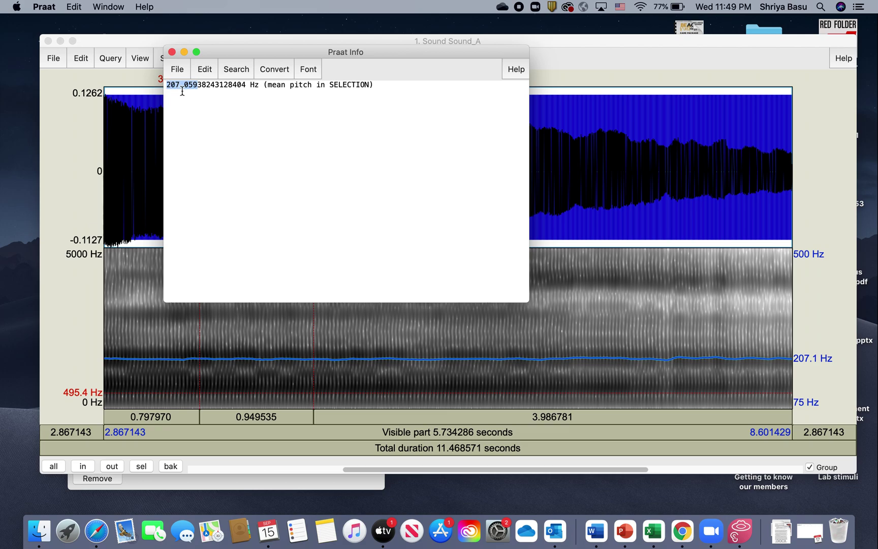
- Close the Info window that shows the 207.06 Hz mean pitch
{"action": "left_click", "coordinate": [172, 53]}
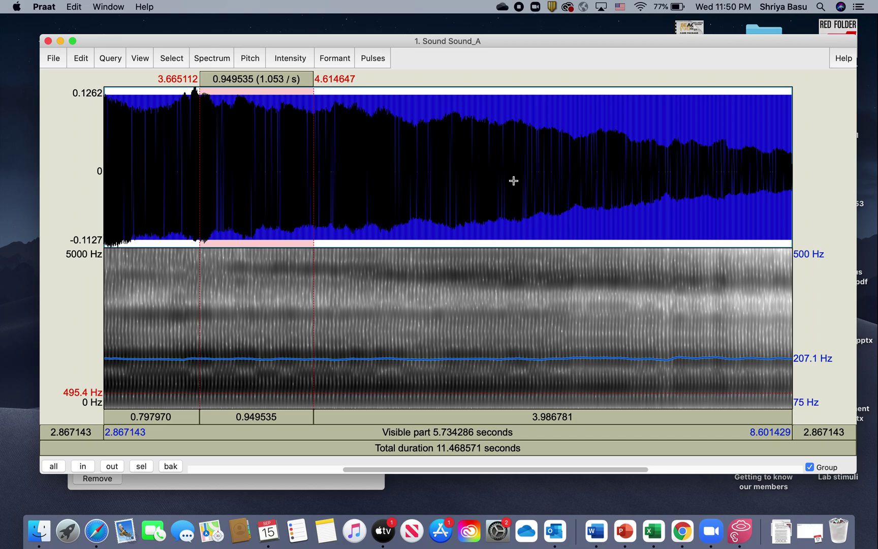
- Report the selection's minimum pitch from the Pitch menu: 204.99 Hz
{"action": "left_click", "coordinate": [251, 57]}
{"action": "left_click", "coordinate": [251, 58]}
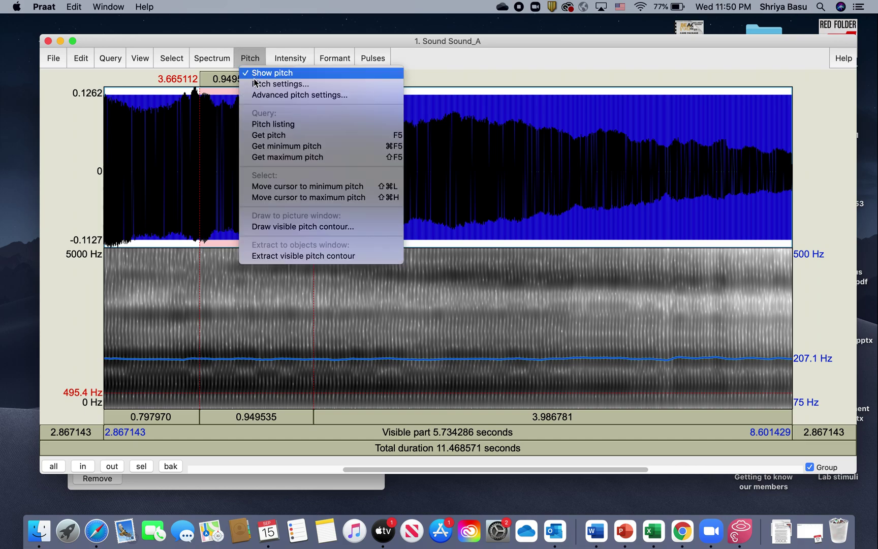
{"action": "left_click", "coordinate": [255, 146]}
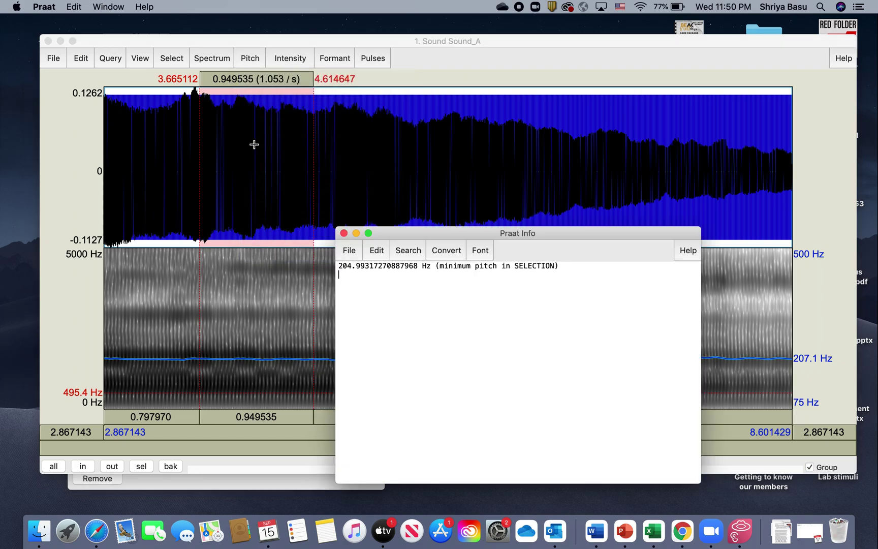
- Close the minimum pitch report and get the maximum pitch, 208.51 Hz
{"action": "left_click", "coordinate": [344, 234]}
{"action": "left_click", "coordinate": [344, 234]}
{"action": "left_click", "coordinate": [250, 59]}
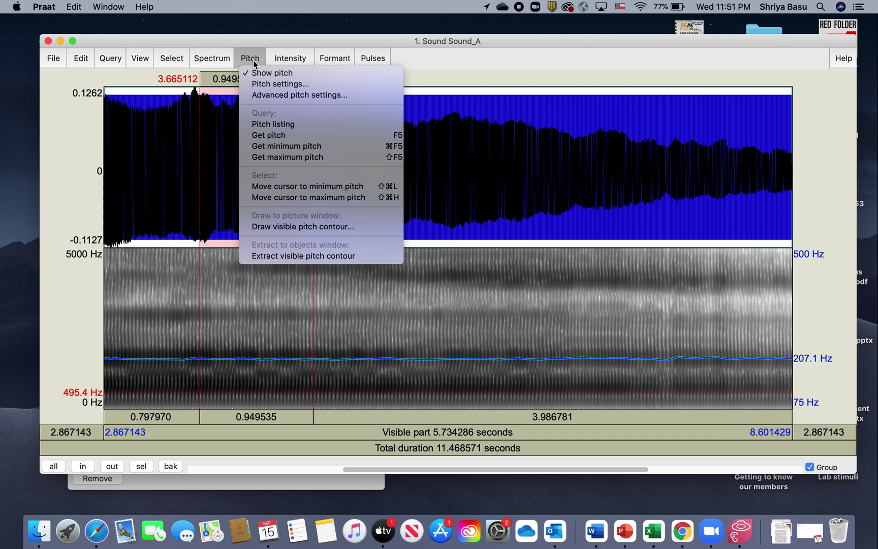
{"action": "left_click", "coordinate": [262, 157]}
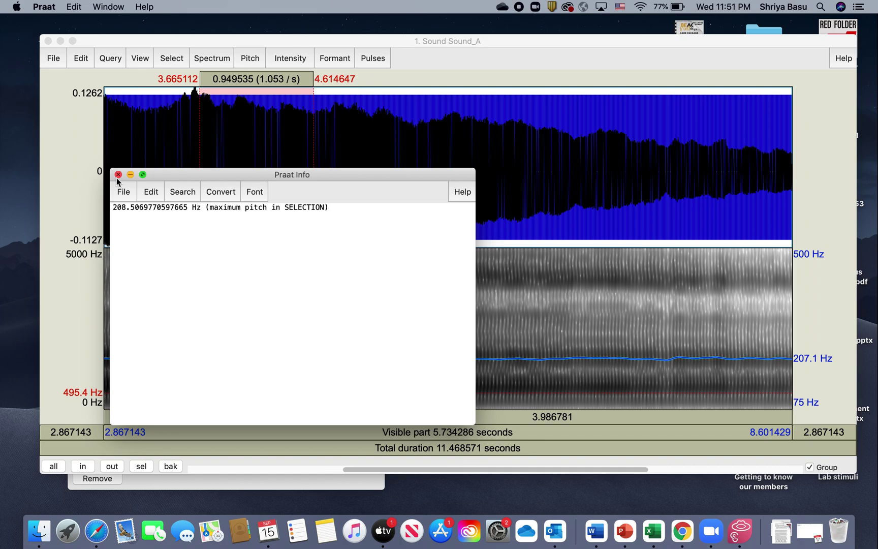
- Close the Praat Info window showing the 208.51 Hz maximum pitch
{"action": "left_click", "coordinate": [118, 175]}
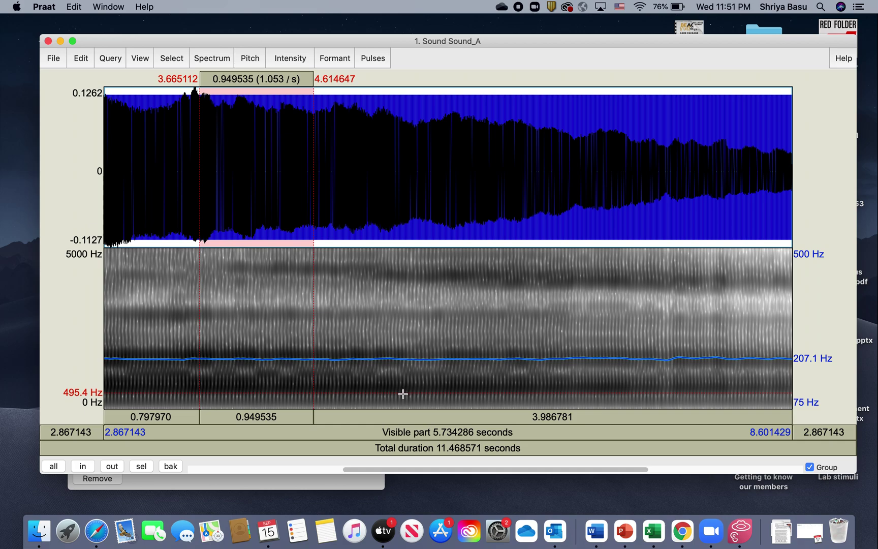
- Clear the time selection and place the cursor at about 5.16 s
{"action": "left_click", "coordinate": [403, 394]}
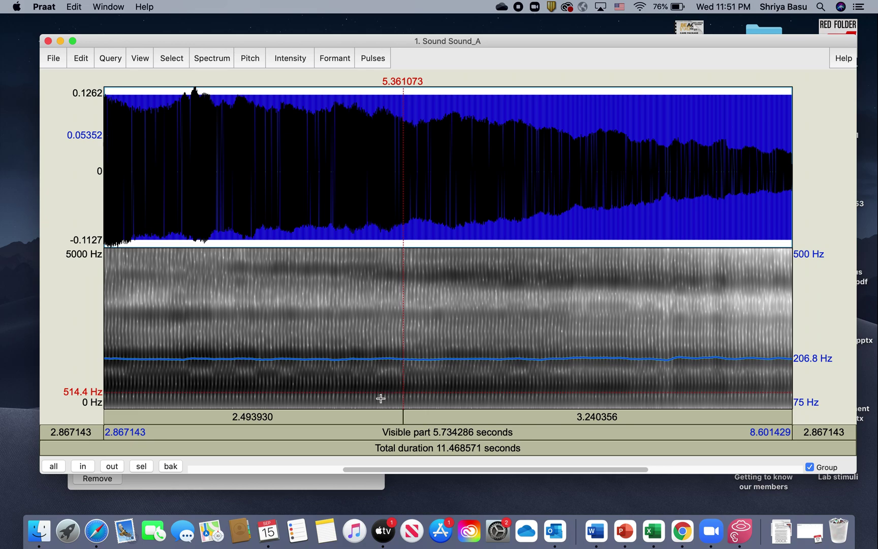
{"action": "left_click", "coordinate": [379, 395]}
{"action": "left_click", "coordinate": [378, 400]}
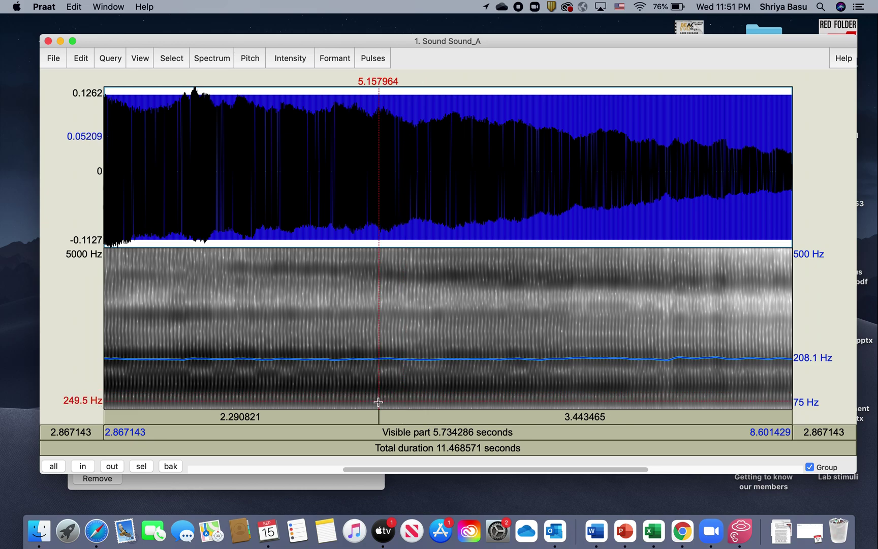
- Probe the spectrogram at about 174, 231, 685, 1574, 2898 and 4203 Hz
{"action": "left_click", "coordinate": [377, 403]}
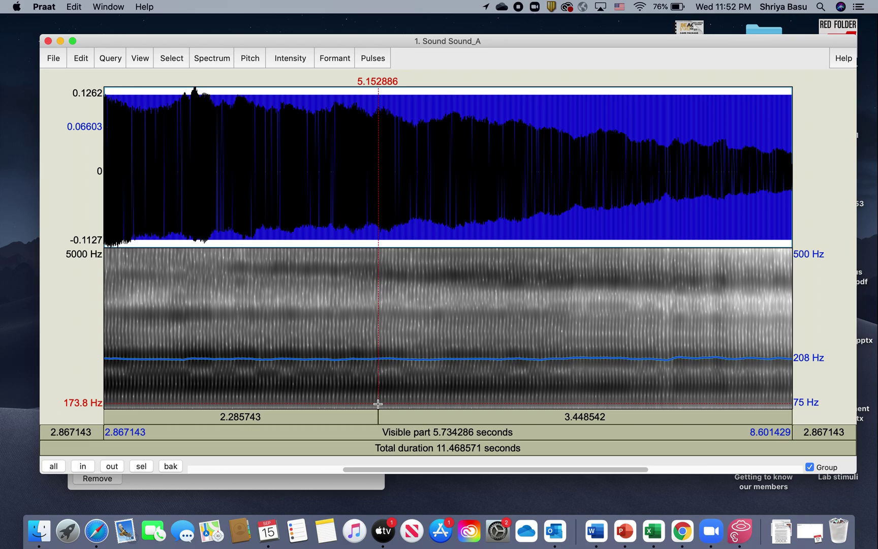
{"action": "left_click", "coordinate": [379, 402]}
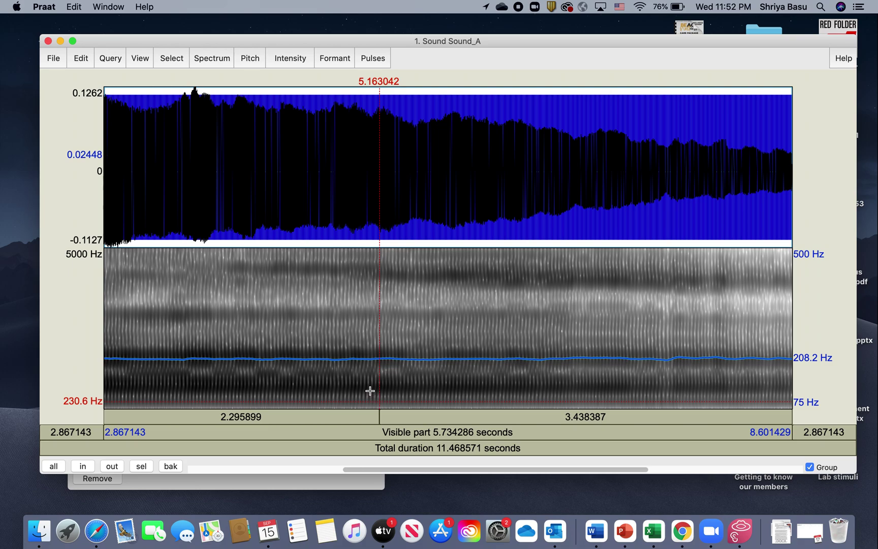
{"action": "left_click", "coordinate": [373, 388]}
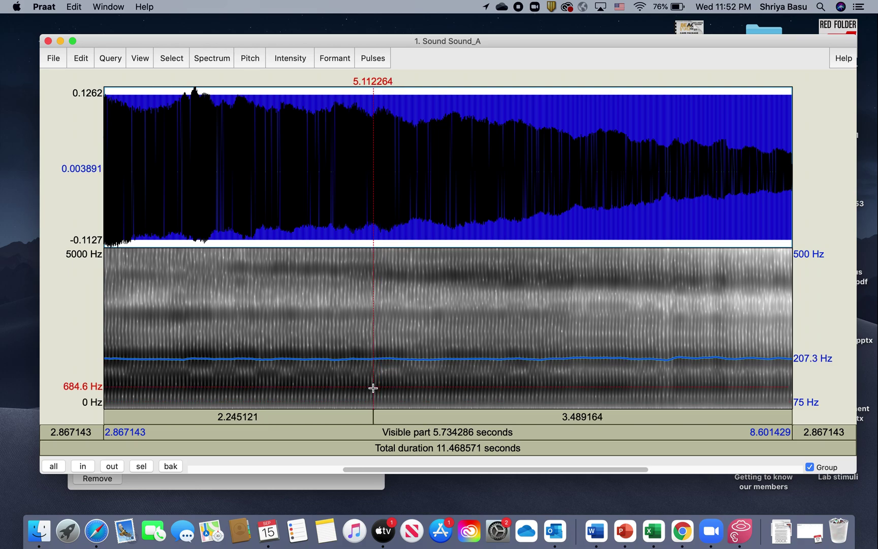
{"action": "left_click", "coordinate": [374, 359]}
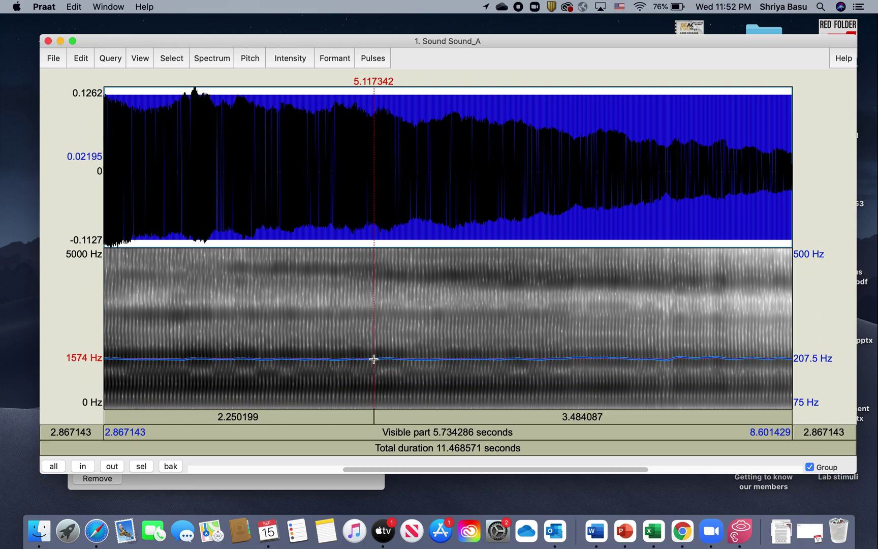
{"action": "left_click", "coordinate": [371, 315]}
{"action": "left_click", "coordinate": [383, 275]}
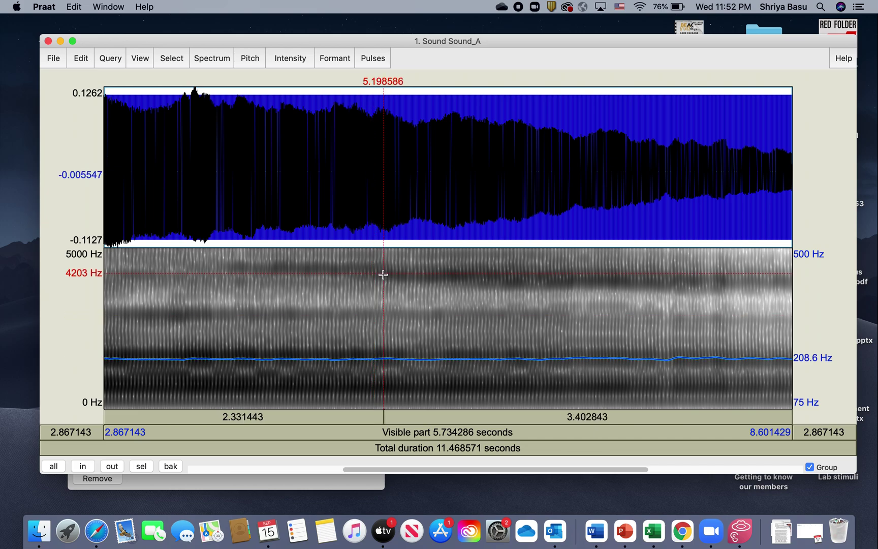